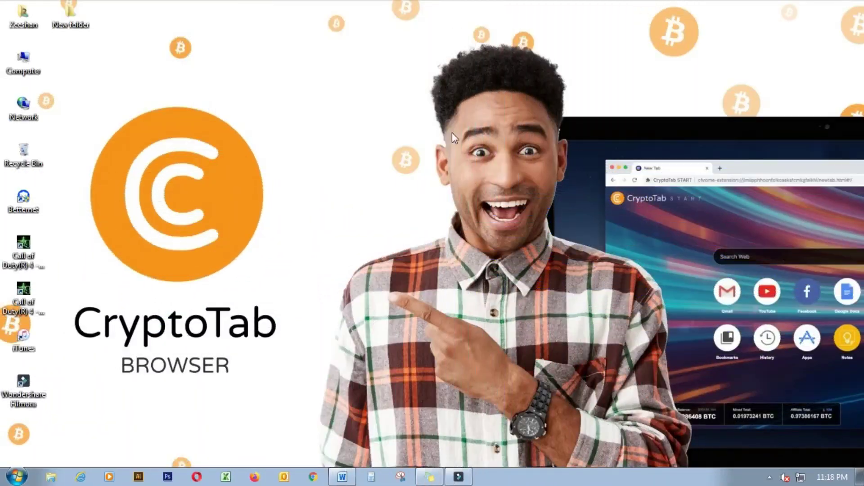
Open Chrome and search Google for 'btc to usd', showing 1 BTC at 9,447.99 USD
click(313, 478)
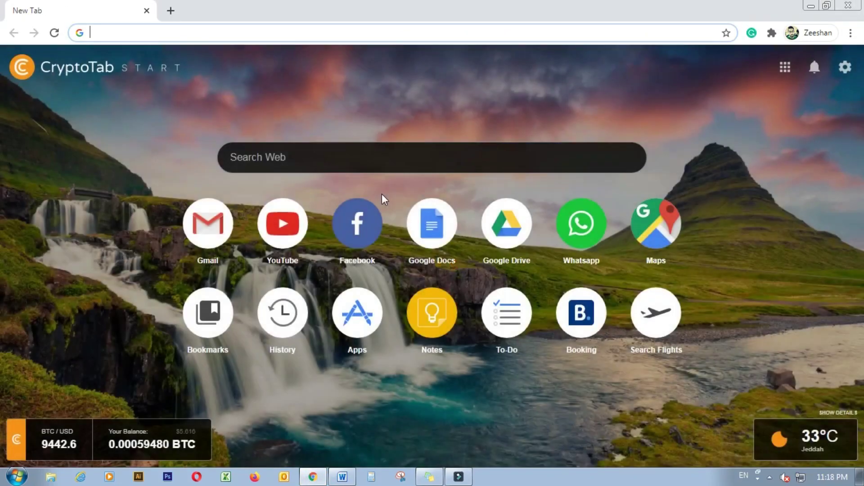
text(googel)
key(BackSpace)
key(BackSpace)
key(BackSpace)
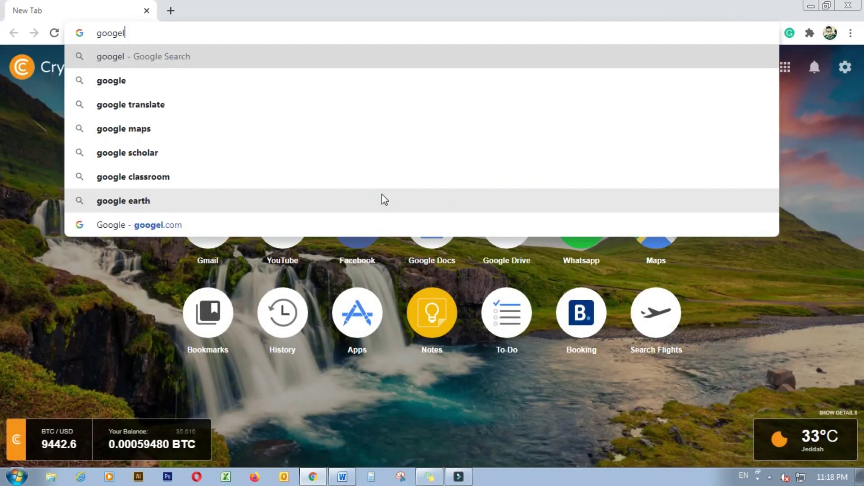
text(le)
key(Return)
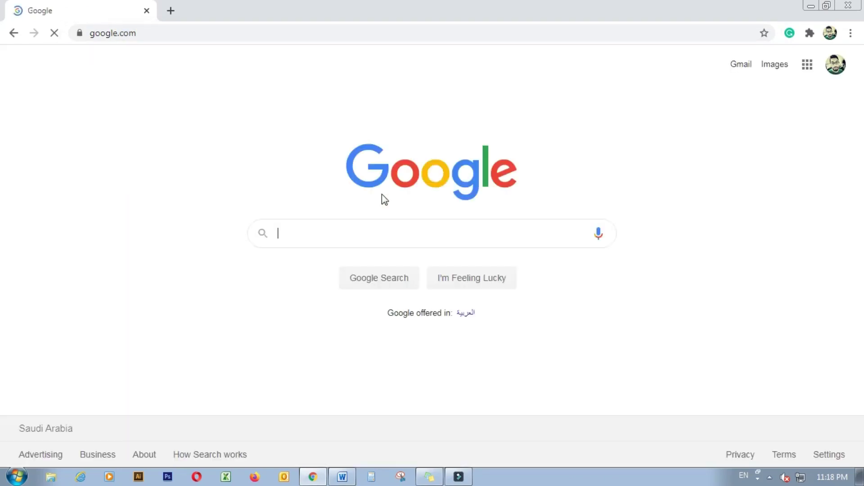
text(btc to usd)
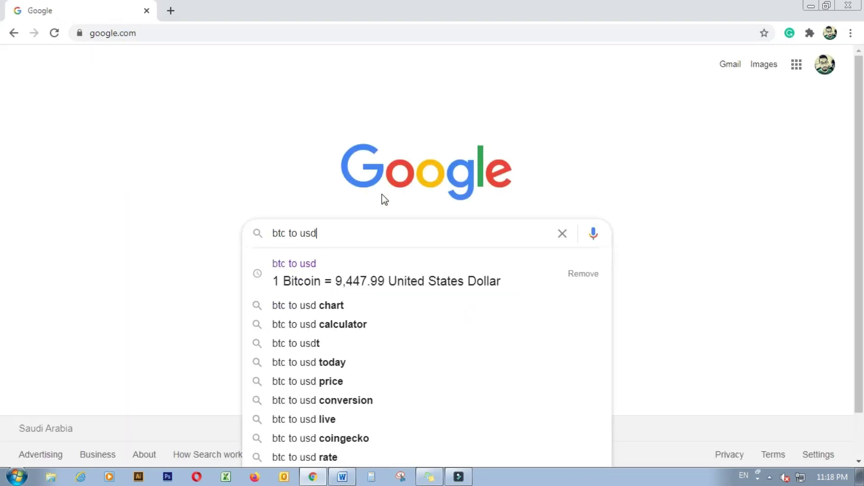
key(Return)
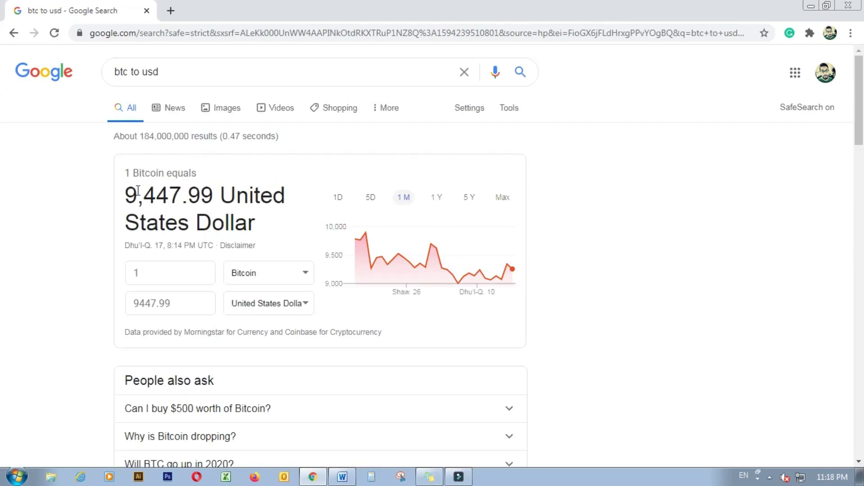
drag(128, 194, 181, 198)
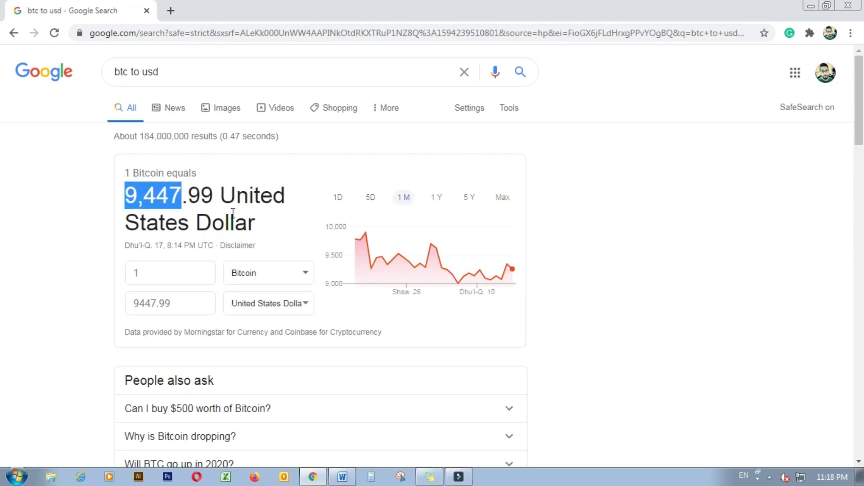
click(19, 218)
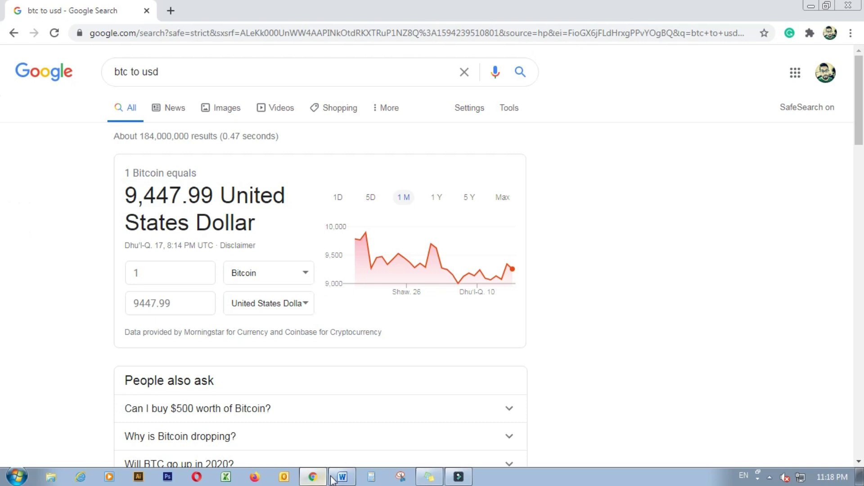
Copy the CryptoTab referral link line from the Word document, then return to the browser
click(315, 477)
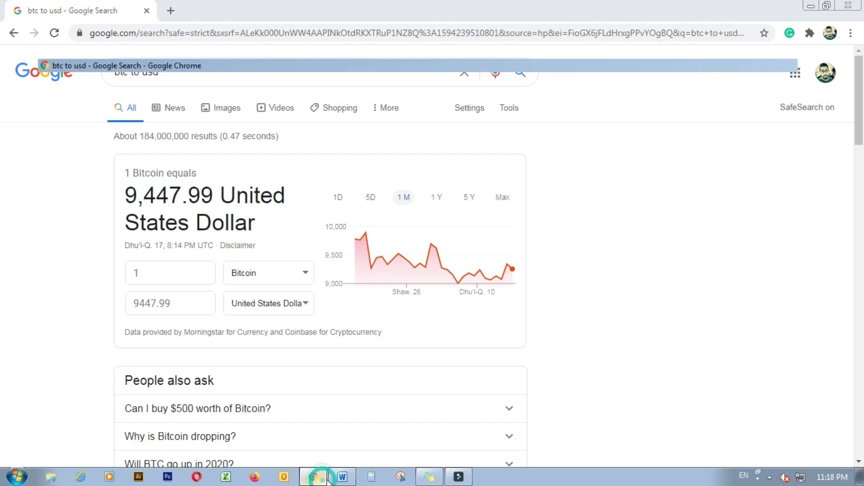
click(341, 478)
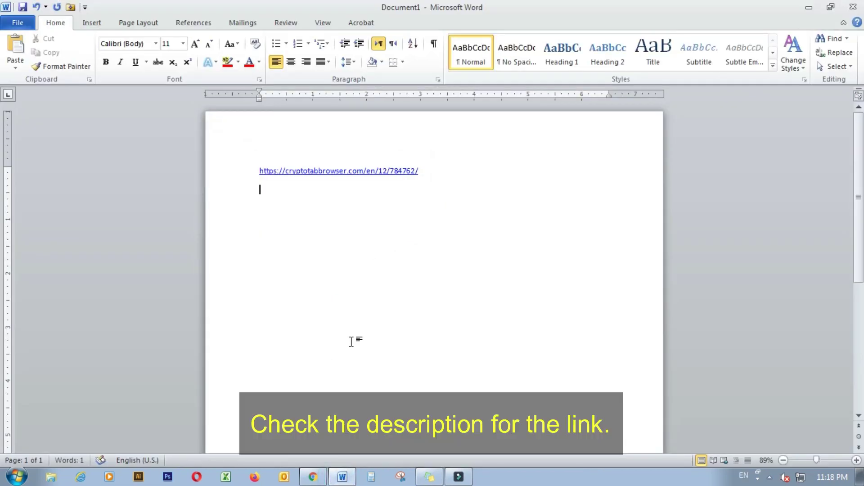
click(446, 177)
triple_click(360, 172)
key(ctrl+c)
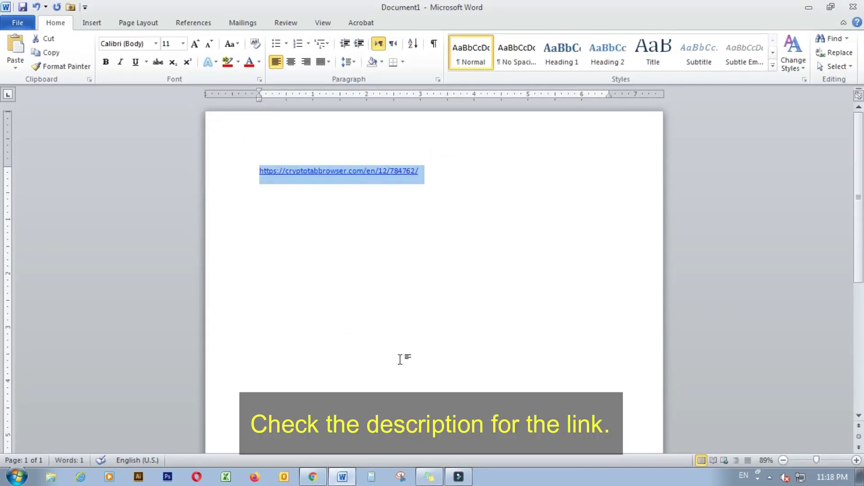
click(342, 478)
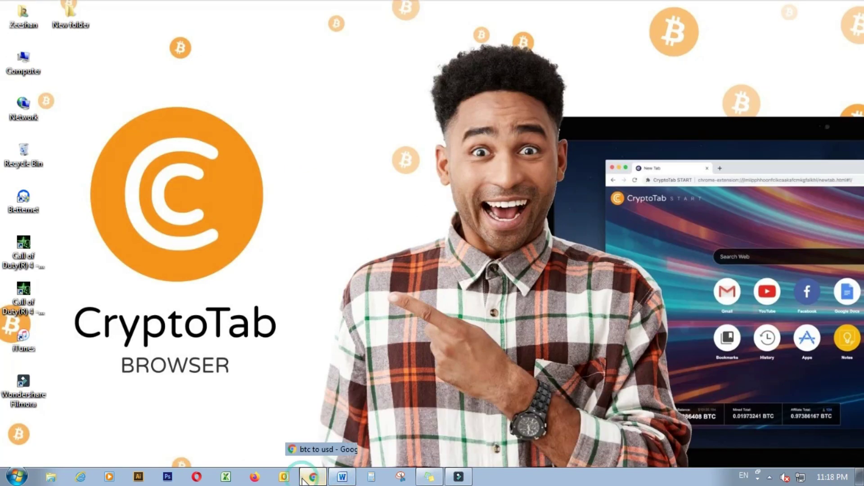
click(313, 477)
Paste the copied CryptoTab link into a new tab and load the CryptoTab page
click(170, 11)
key(ctrl+v)
key(Return)
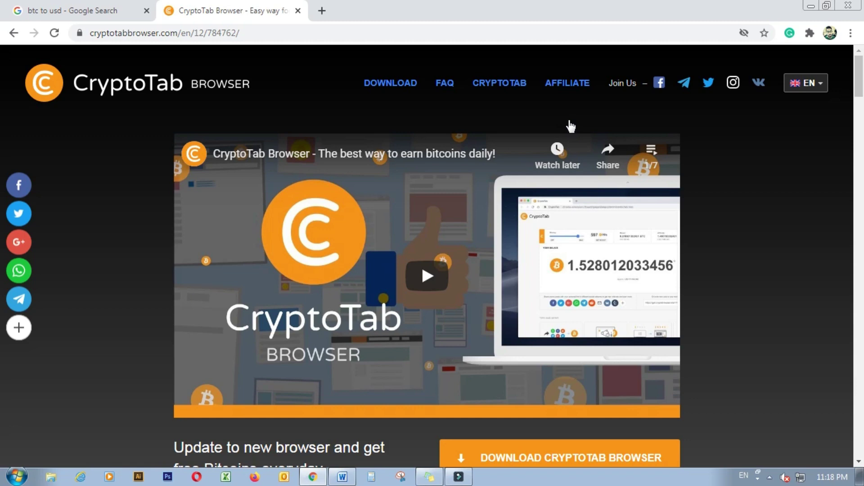
scroll(727, 275, down, 4)
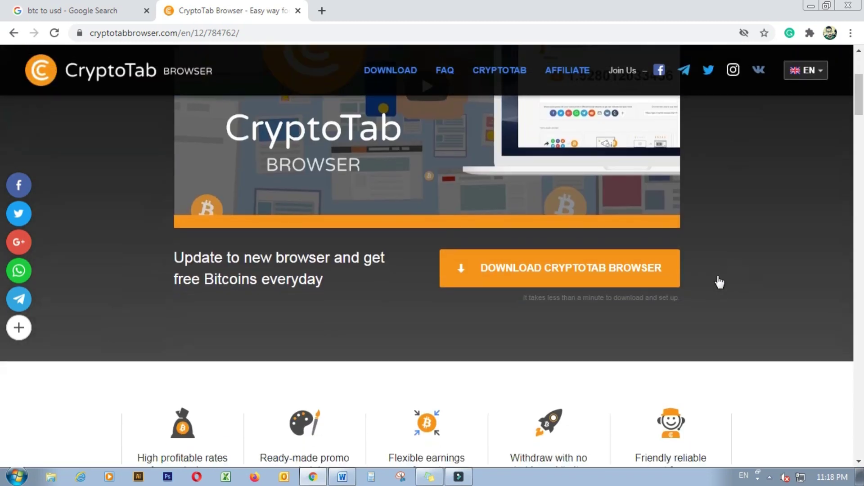
Download the CryptoTab Browser setup after accepting the terms, and open the downloaded file
click(615, 269)
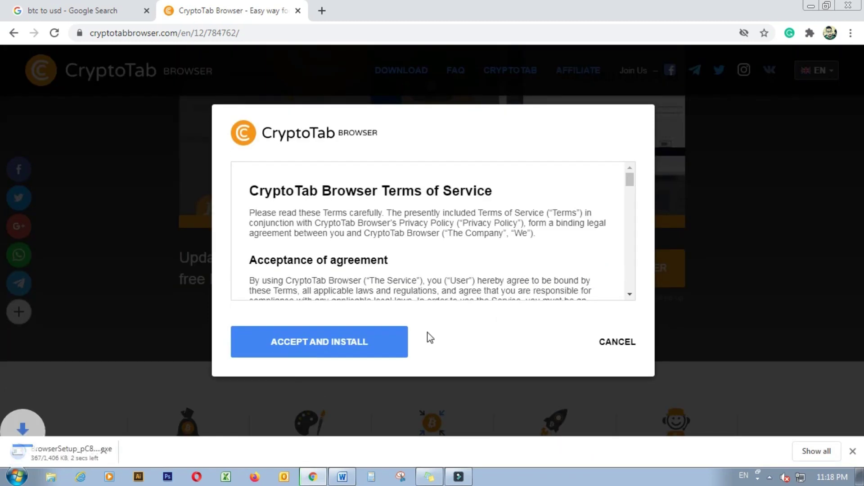
click(337, 346)
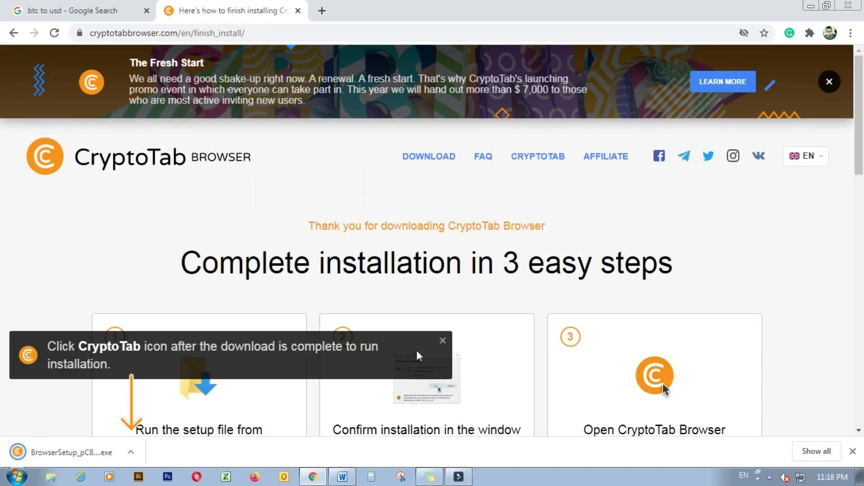
click(58, 454)
Allow the setup to run, close Chrome, and close the installer after it completes
click(468, 249)
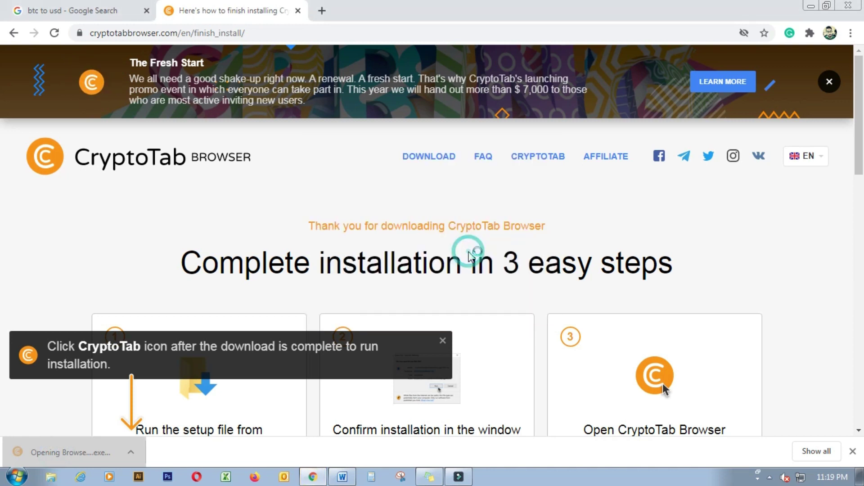
click(373, 11)
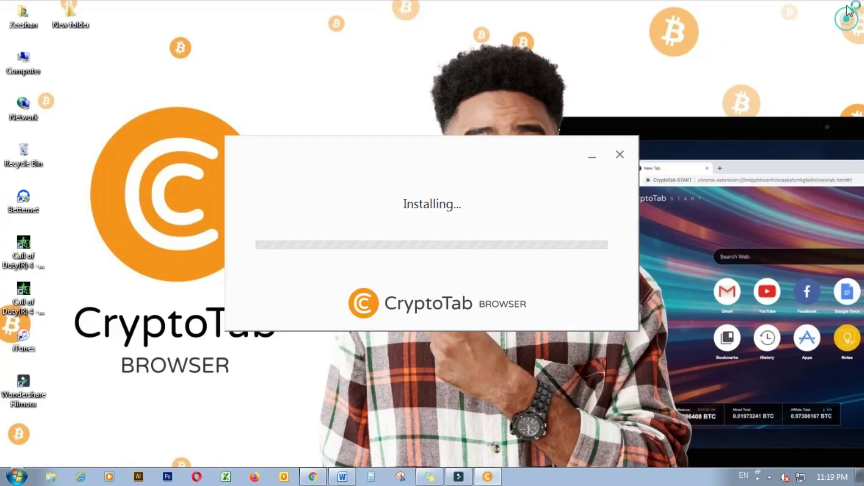
click(848, 7)
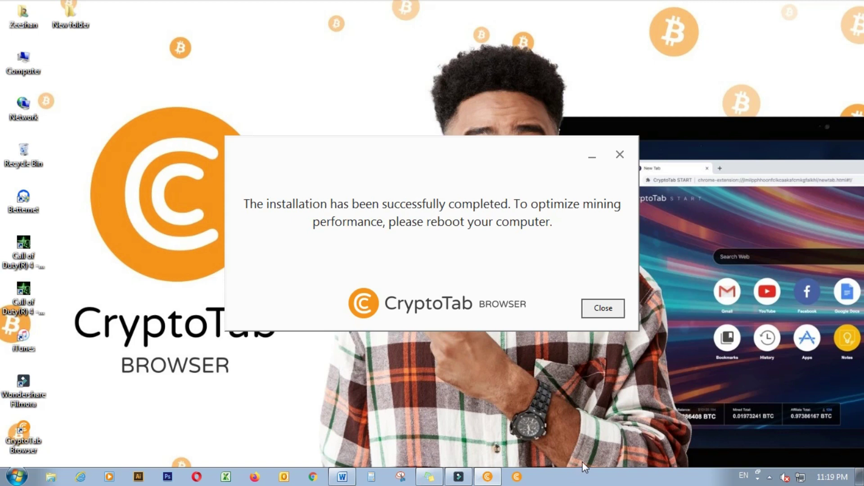
click(600, 313)
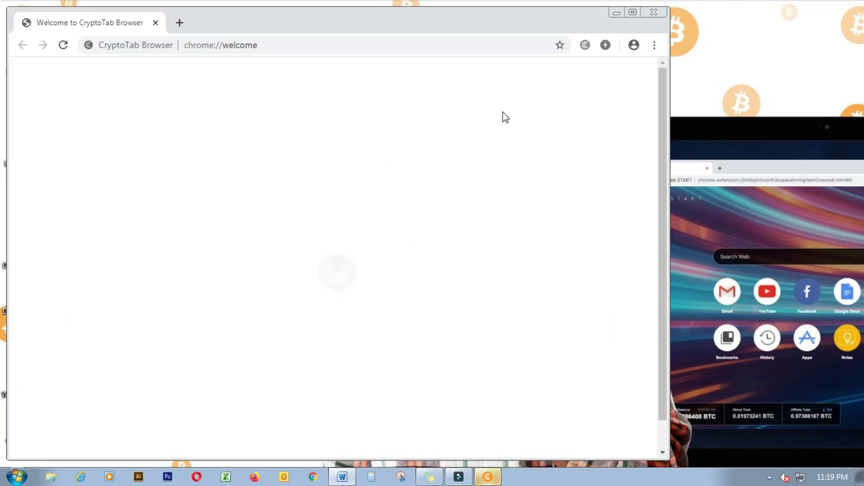
Maximize the CryptoTab Browser window and dismiss the 'Fresh Start' promo notification
double_click(425, 24)
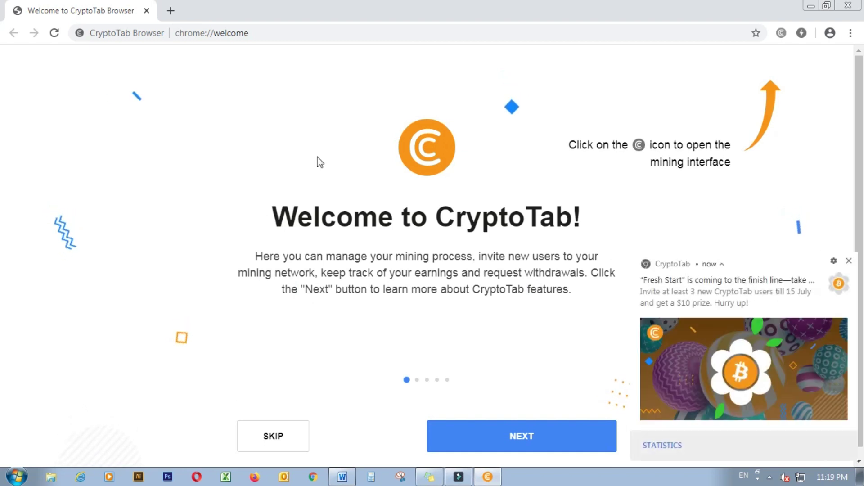
click(849, 261)
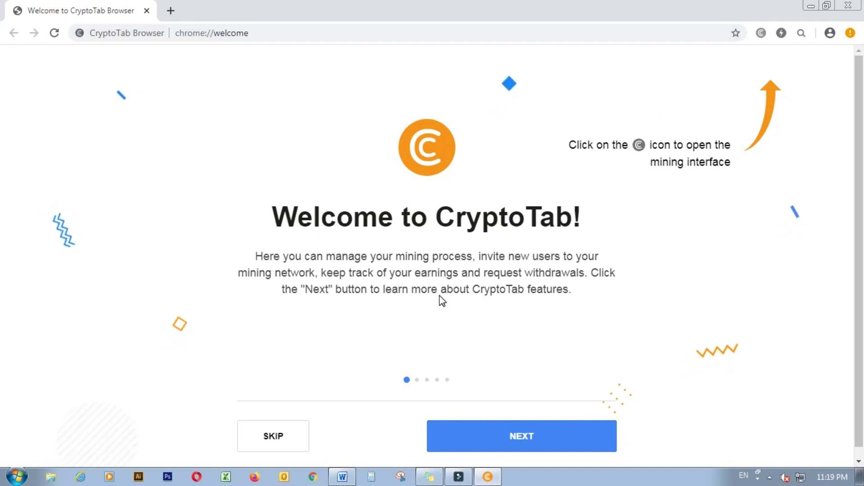
Open the mining dashboard, dismissing the new-user tutorial offer and the Cloud.Boost speed tip
click(760, 33)
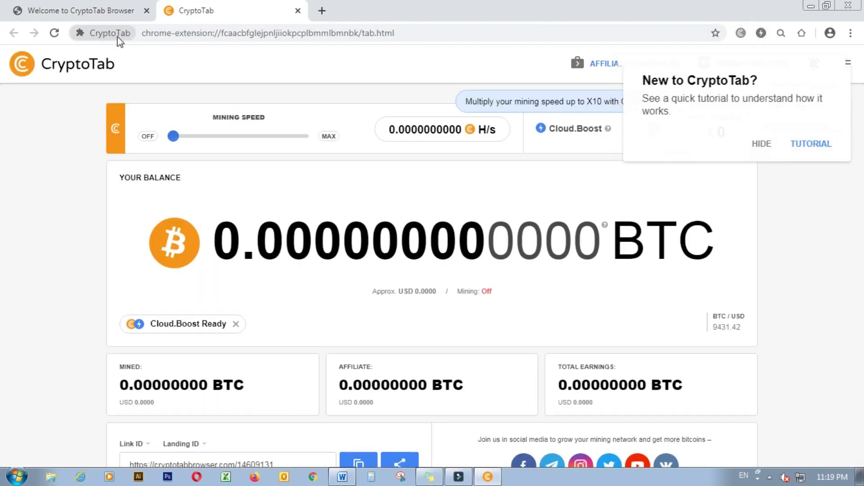
click(765, 144)
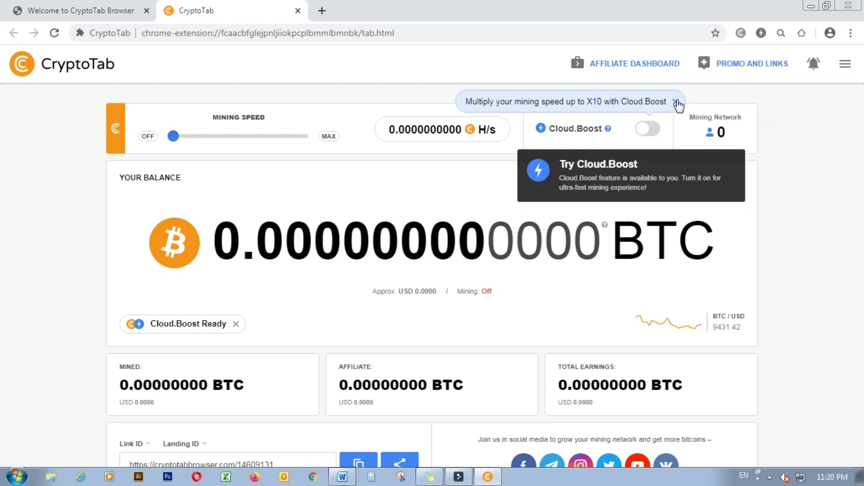
click(675, 101)
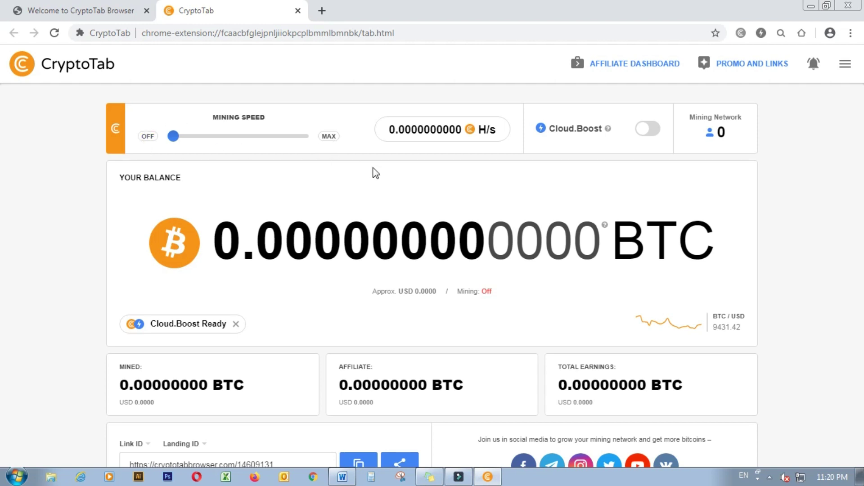
mouse_move(534, 111)
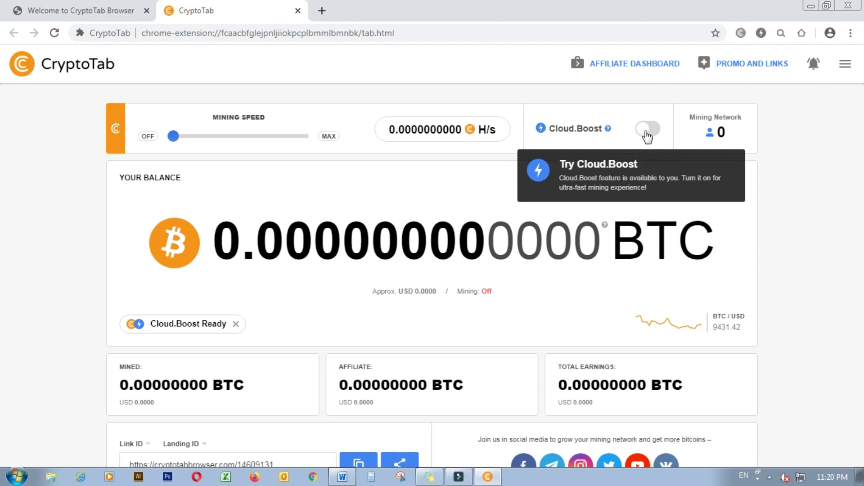
Turn on Cloud.Boost, view its activation plans, then close the plans window
click(645, 135)
drag(652, 132, 610, 44)
click(678, 376)
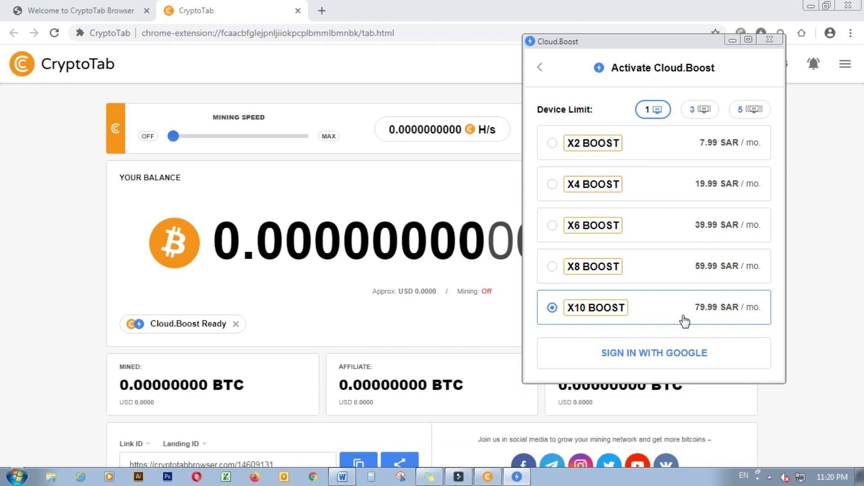
click(769, 39)
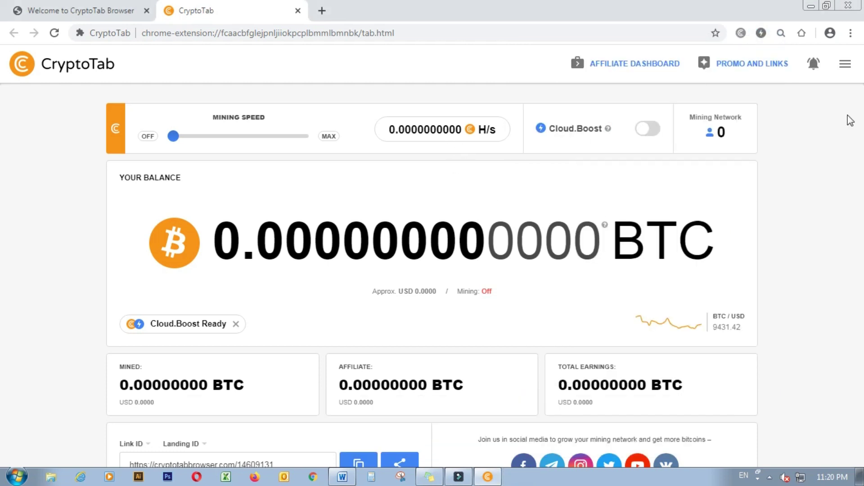
click(846, 68)
Go from the account and balance panel to the 'Log in to CryptoTab' page
click(845, 65)
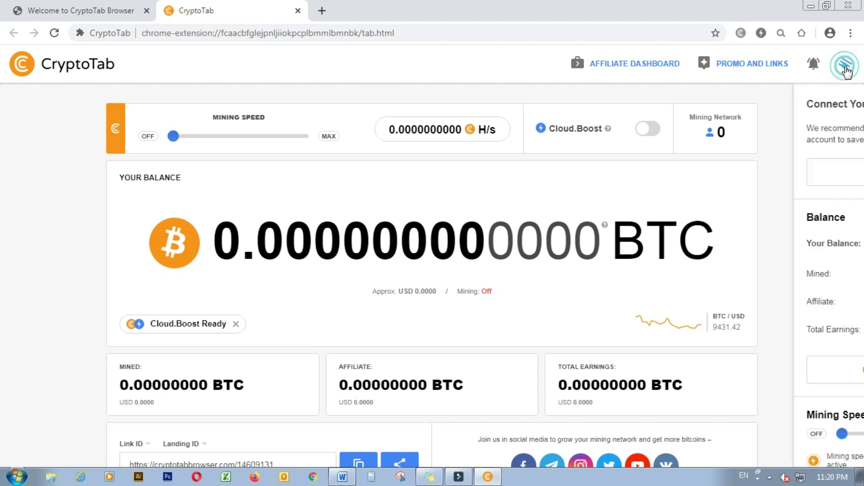
scroll(809, 133, down, 2)
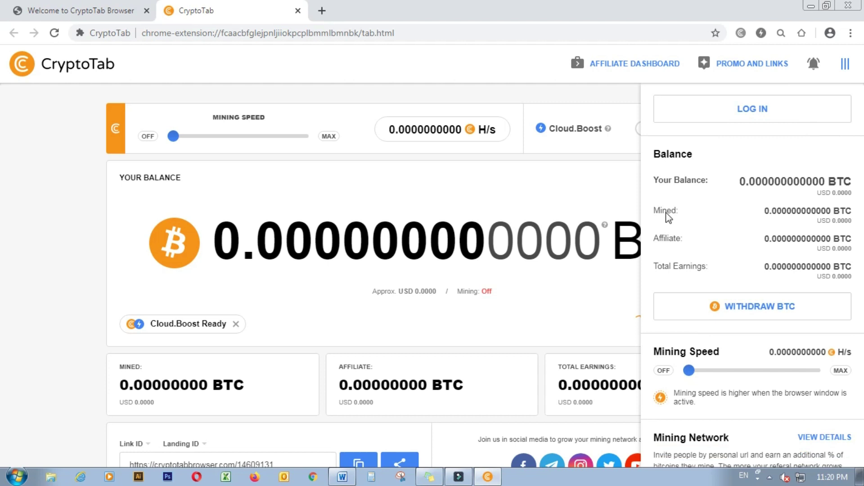
scroll(684, 239, up, 2)
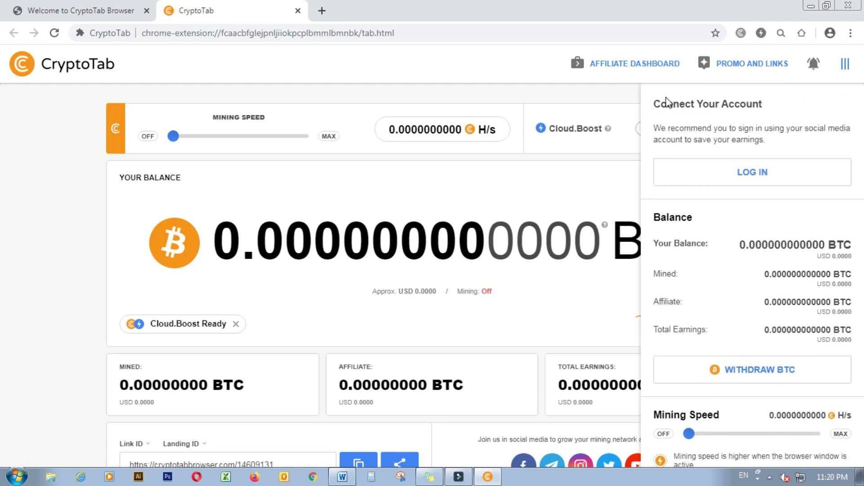
click(755, 172)
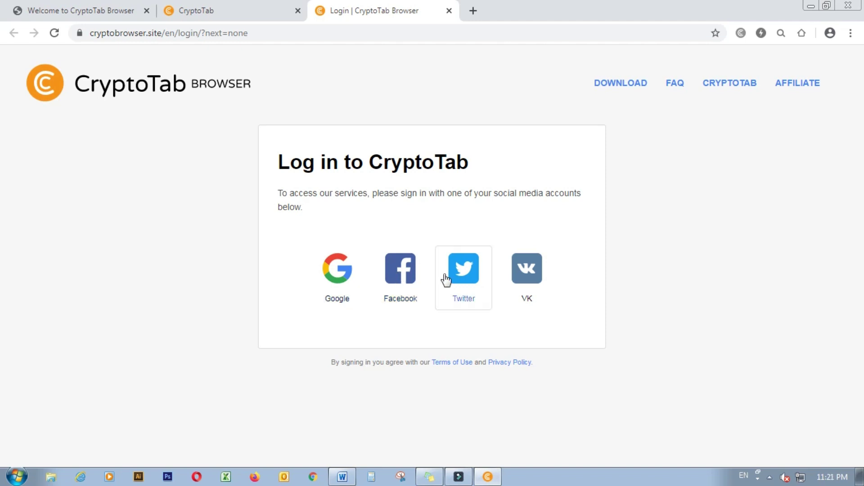
Sign in to CryptoTab with Facebook, bringing up the 0.00001877 BTC balance
click(413, 284)
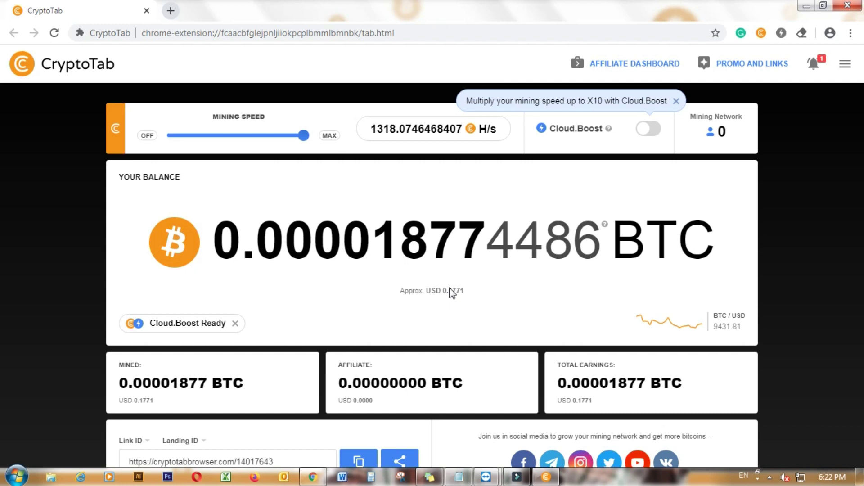
Choose Withdraw BTC from the account panel to open the withdrawal form
click(846, 68)
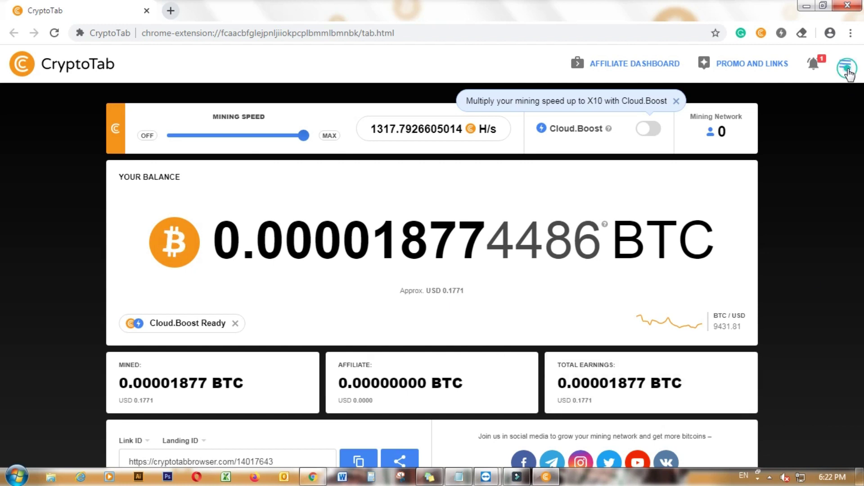
click(781, 255)
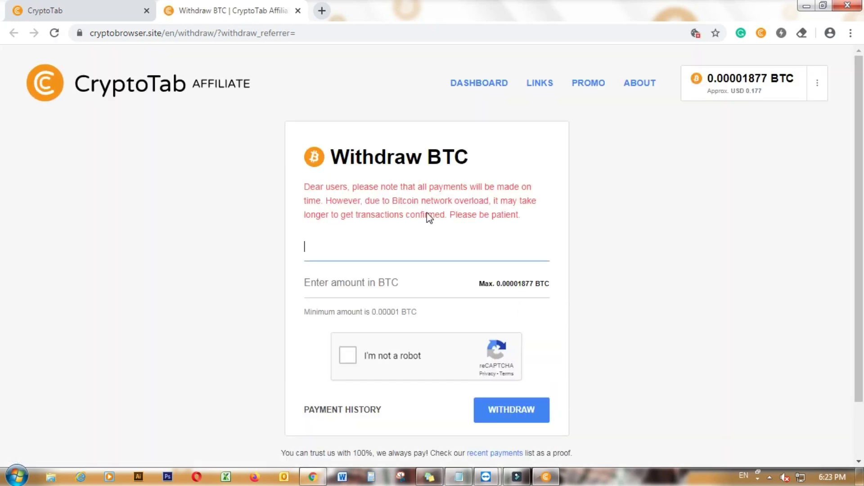
In Chrome, search Google for 'binance login' and open the Log In | Binance result
click(313, 477)
click(578, 31)
text(biance)
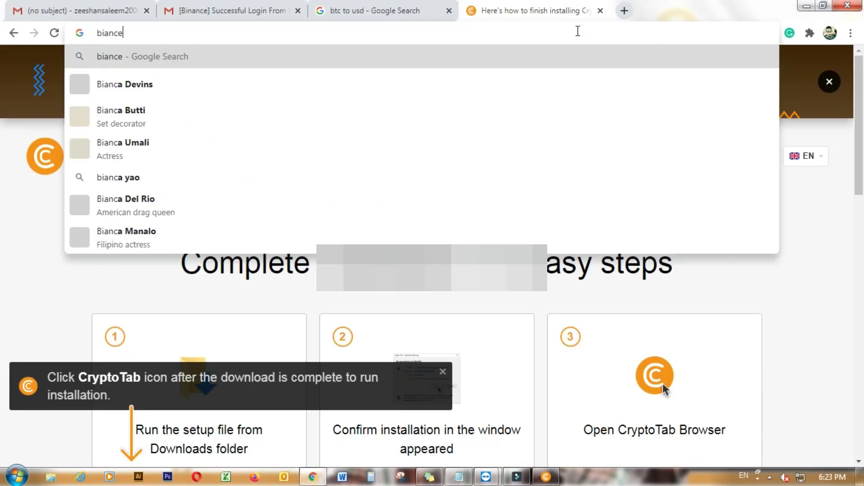
key(BackSpace)
key(BackSpace)
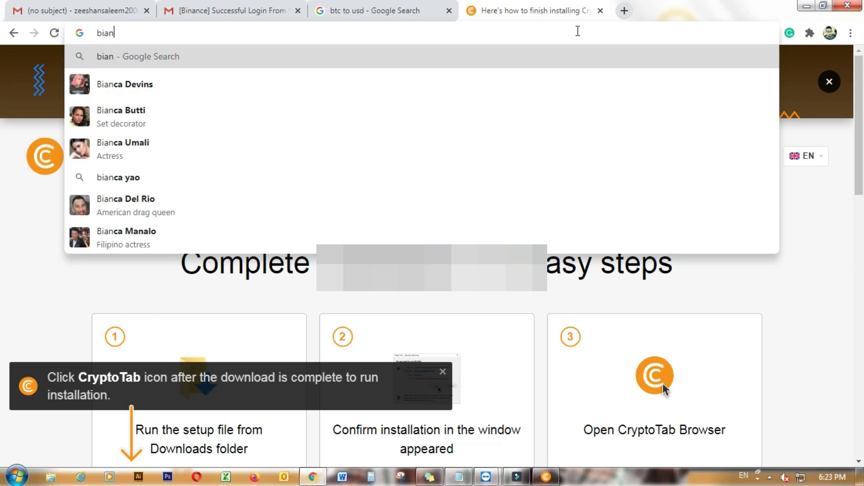
key(BackSpace)
key(BackSpace)
text(nance)
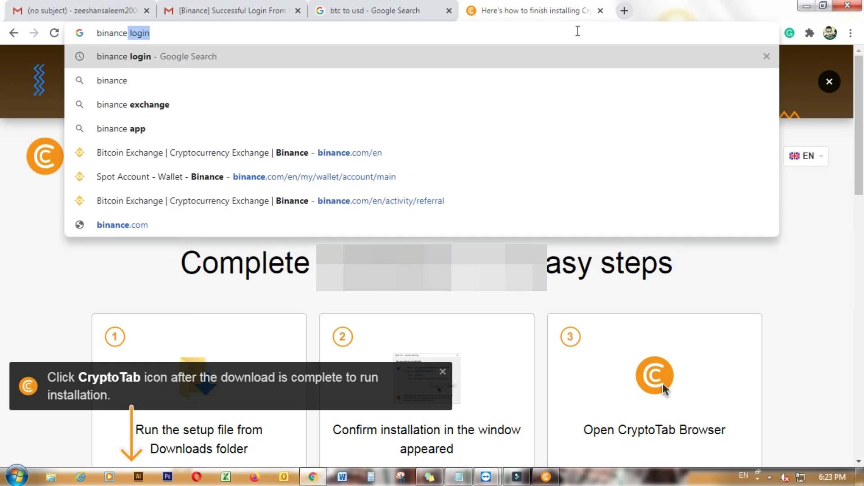
key(Return)
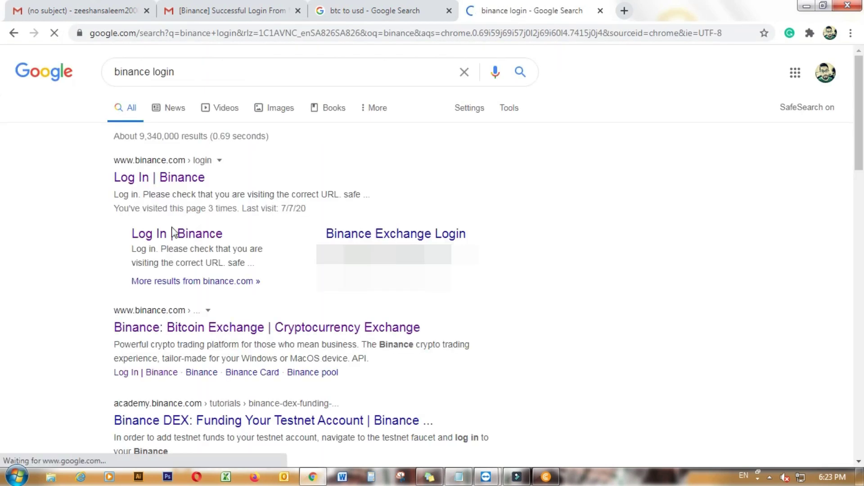
click(173, 232)
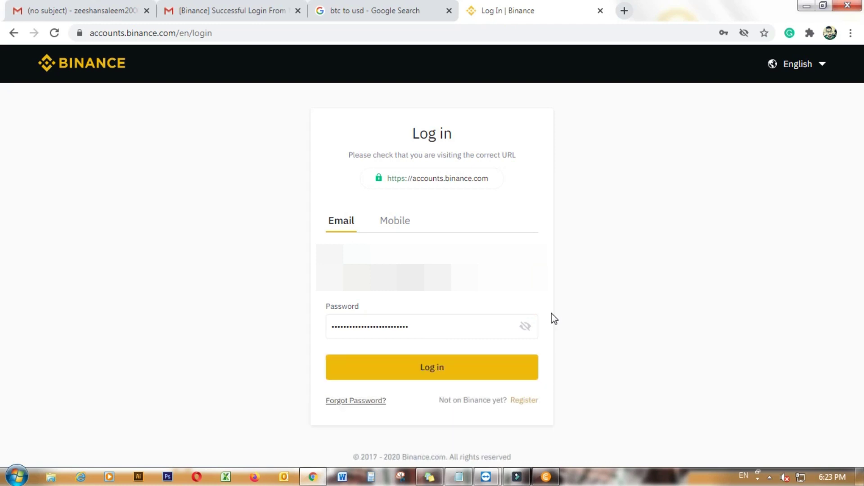
Log in to Binance and open the crypto Deposit page
click(445, 369)
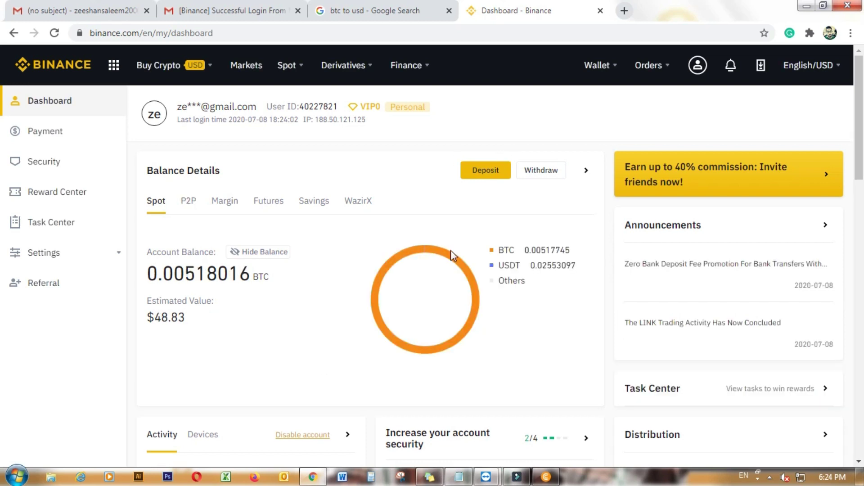
scroll(450, 250, down, 1)
click(480, 113)
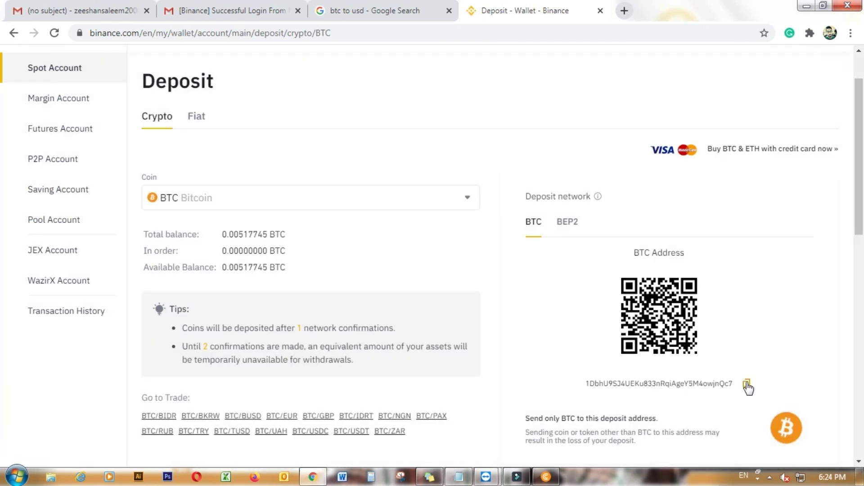
Copy the BTC deposit address and return to the CryptoTab Withdraw BTC form
click(747, 384)
click(747, 384)
click(746, 384)
click(746, 384)
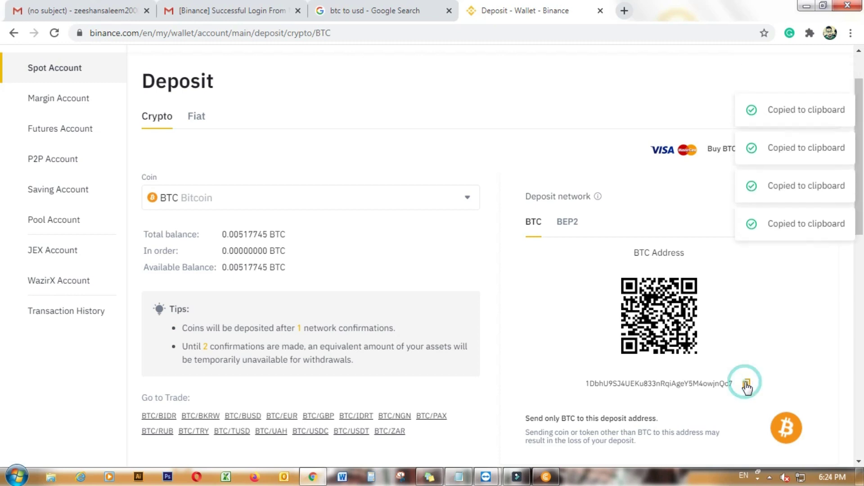
click(322, 478)
Paste the Binance deposit address, set the maximum 0.00001877 BTC amount, and tick I'm not a robot
key(ctrl+v)
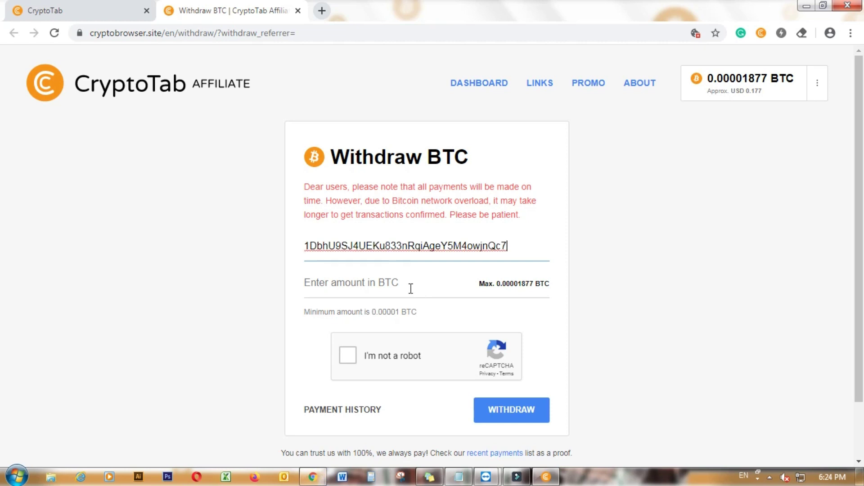
click(411, 288)
click(311, 274)
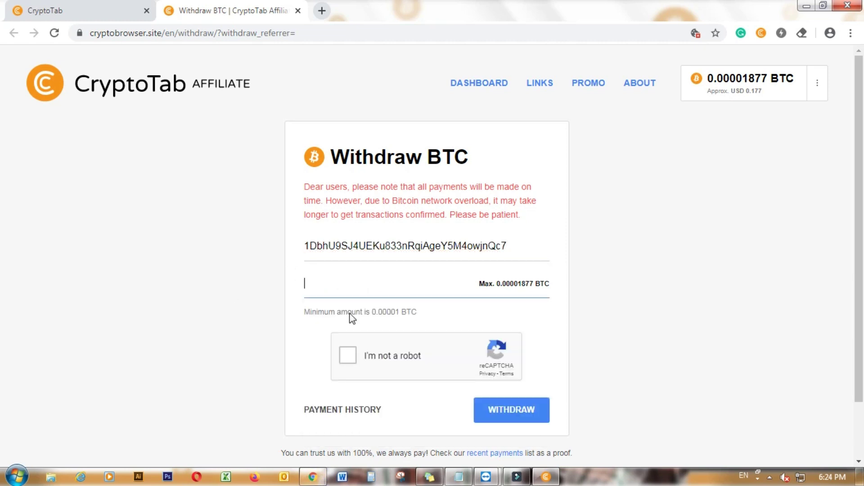
click(517, 284)
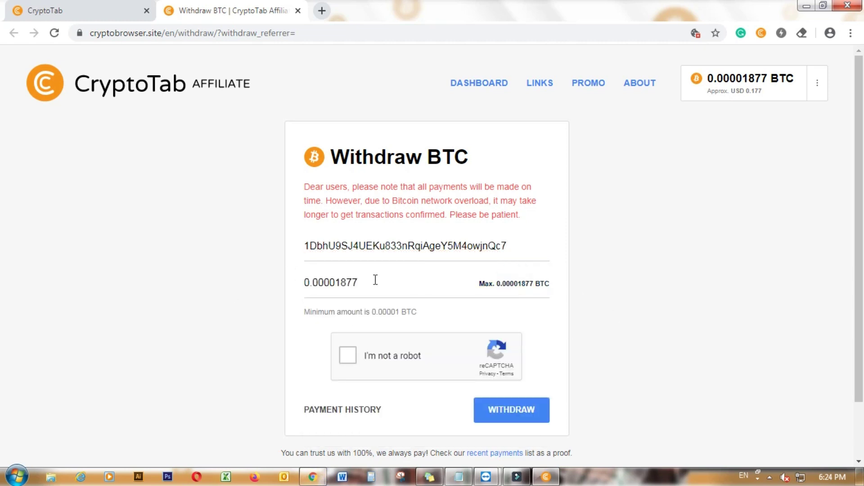
click(348, 355)
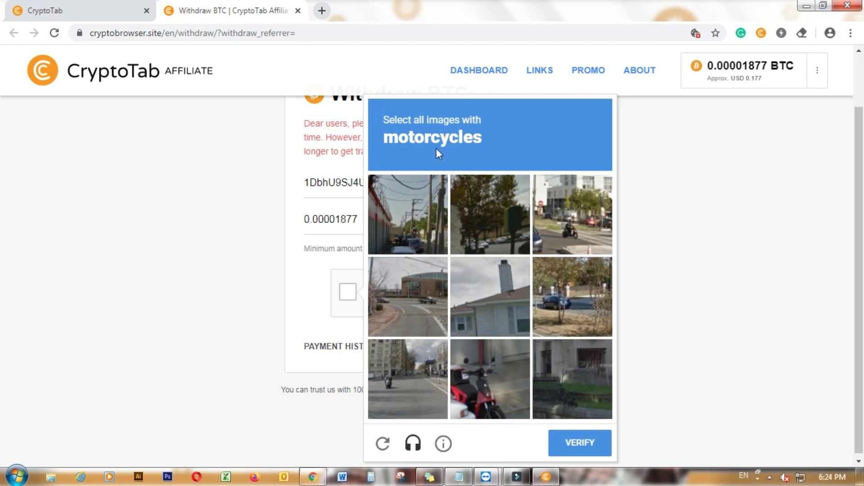
Pick the three motorcycle tiles to pass the captcha, then submit the 0.00001877 BTC withdrawal
click(599, 226)
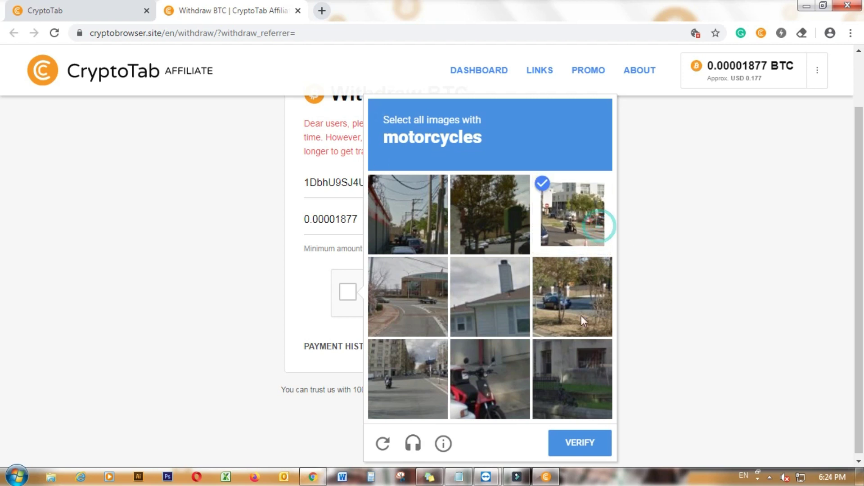
click(487, 390)
click(410, 393)
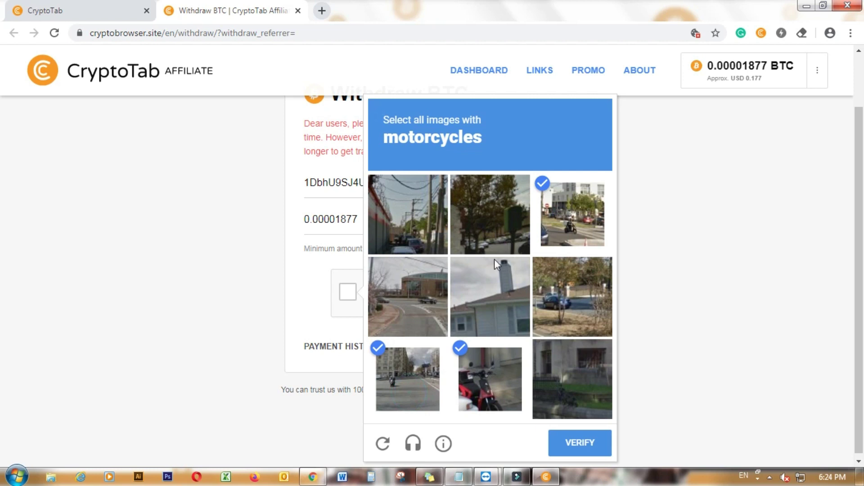
click(585, 443)
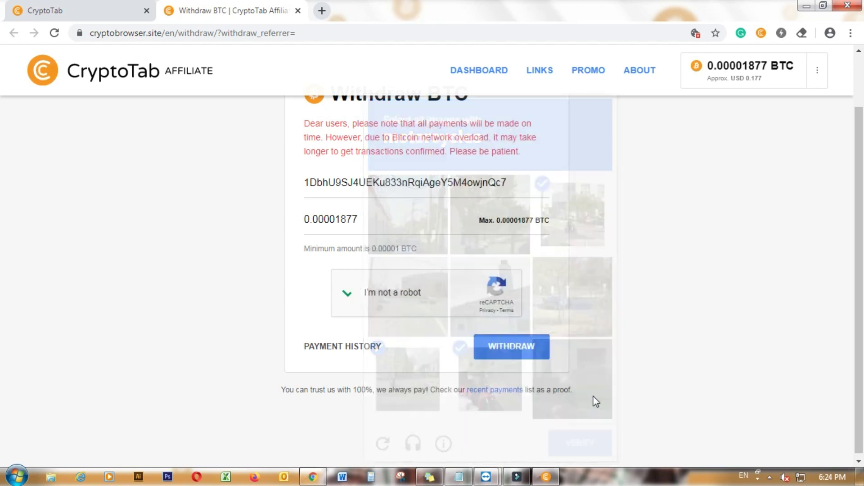
click(535, 359)
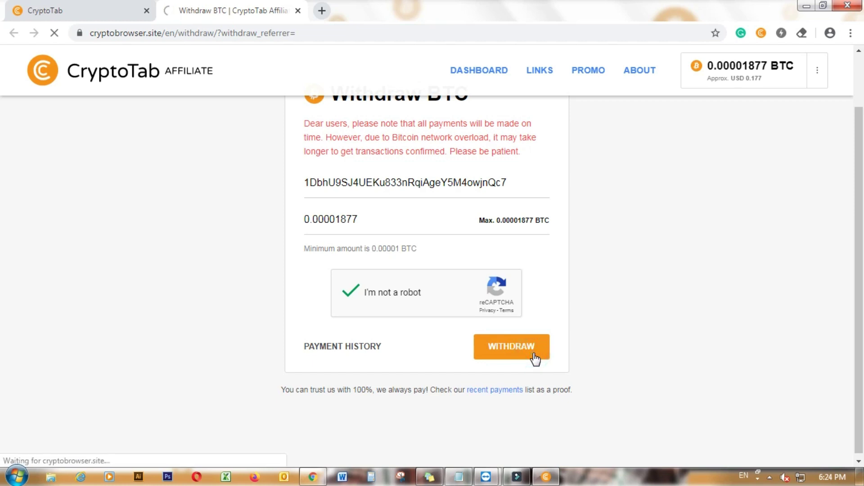